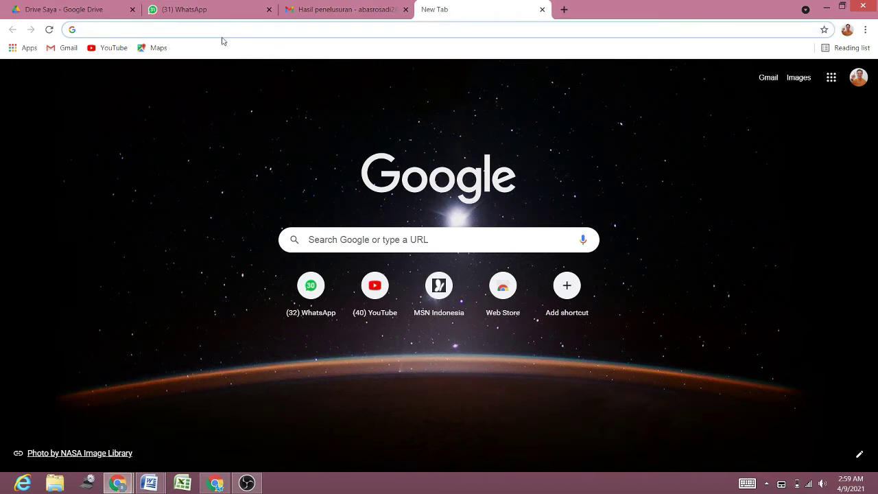
Step: Paste the pixilart.com/draw address into Chrome's address bar and load the page
{"action": "left_click", "coordinate": [185, 31]}
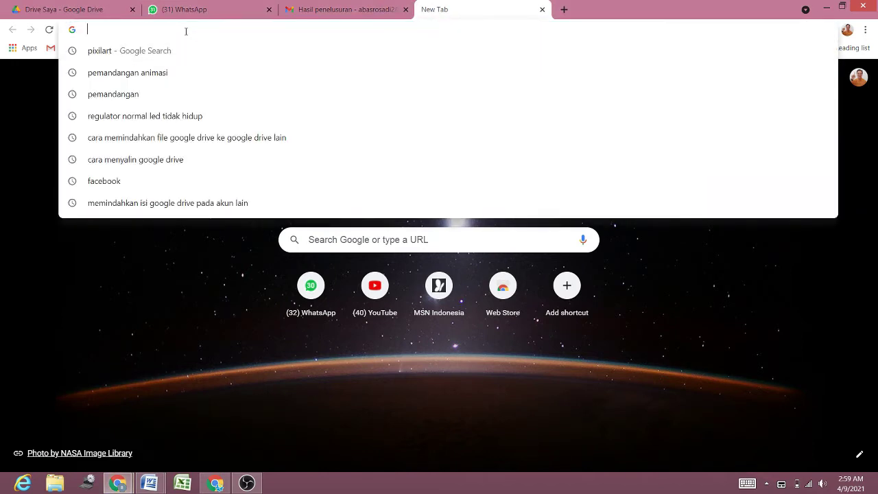
{"action": "right_click", "coordinate": [186, 31]}
{"action": "left_click", "coordinate": [230, 88]}
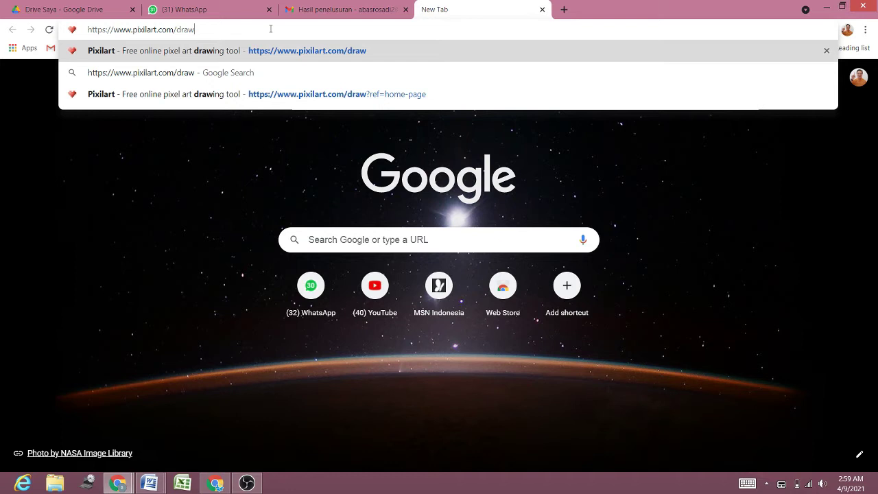
{"action": "key", "text": "Return"}
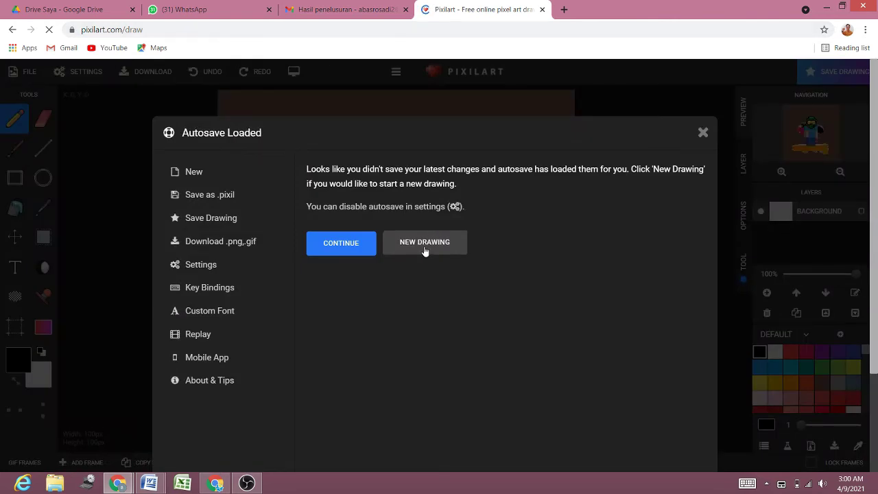
Step: Discard the autosaved drawing and create a new 100×100 blank canvas, confirming the clear
{"action": "left_click", "coordinate": [425, 246]}
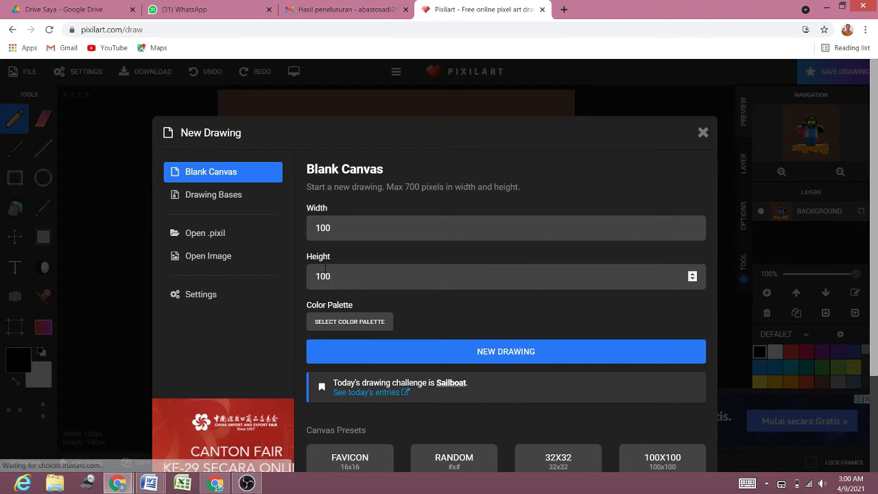
{"action": "left_click", "coordinate": [481, 360]}
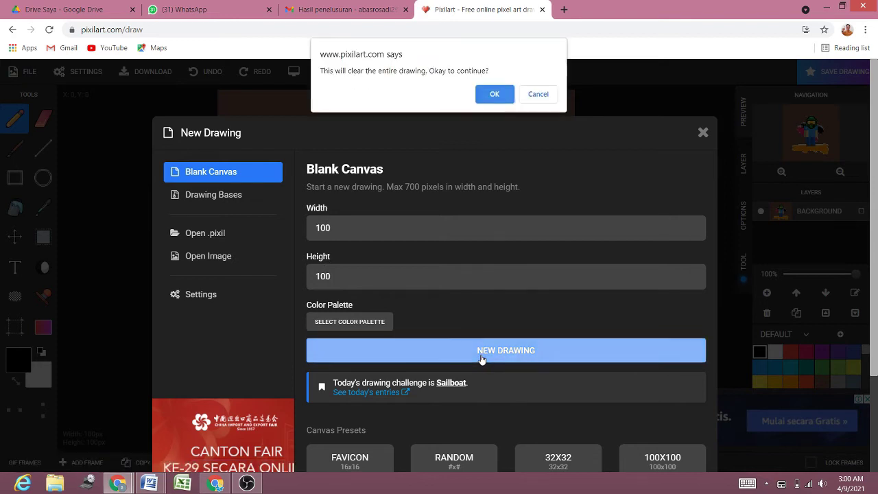
{"action": "left_click", "coordinate": [495, 95]}
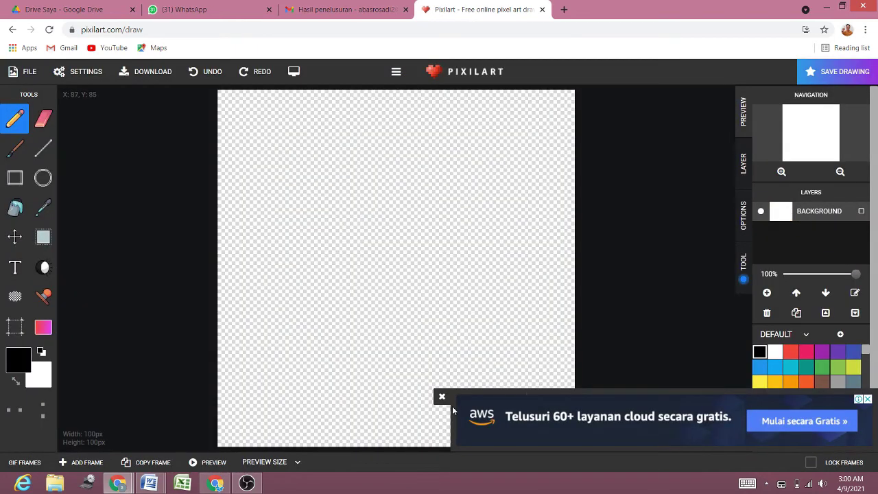
{"action": "left_click", "coordinate": [442, 396]}
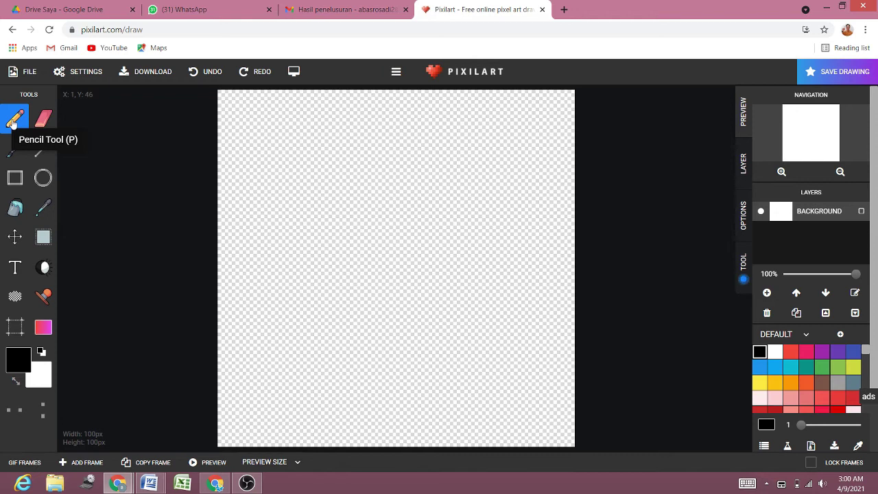
{"action": "mouse_move", "coordinate": [265, 177]}
{"action": "left_mouse_down"}
{"action": "mouse_move", "coordinate": [480, 178]}
{"action": "mouse_move", "coordinate": [371, 262]}
{"action": "left_mouse_up"}
{"action": "mouse_move", "coordinate": [526, 278]}
{"action": "left_mouse_down"}
{"action": "mouse_move", "coordinate": [314, 347]}
{"action": "mouse_move", "coordinate": [466, 387]}
{"action": "mouse_move", "coordinate": [297, 413]}
{"action": "left_mouse_up"}
{"action": "left_click", "coordinate": [43, 118]}
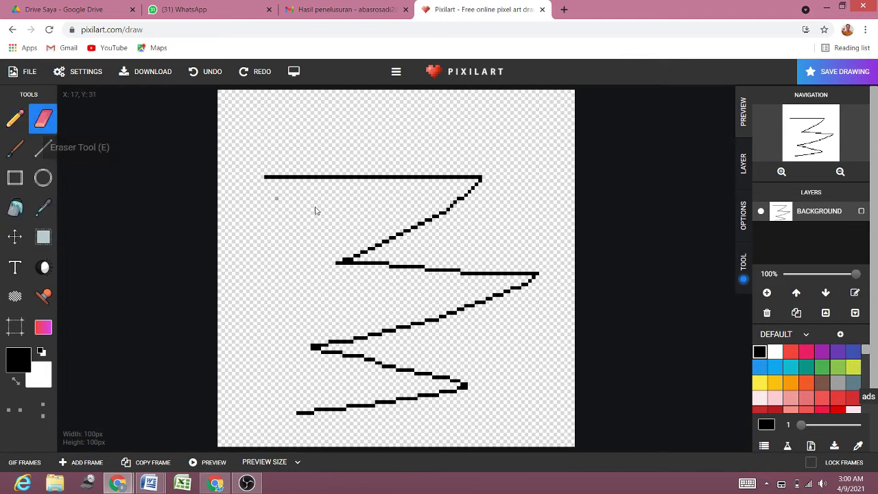
{"action": "left_click_drag", "start_coordinate": [272, 181], "coordinate": [436, 180]}
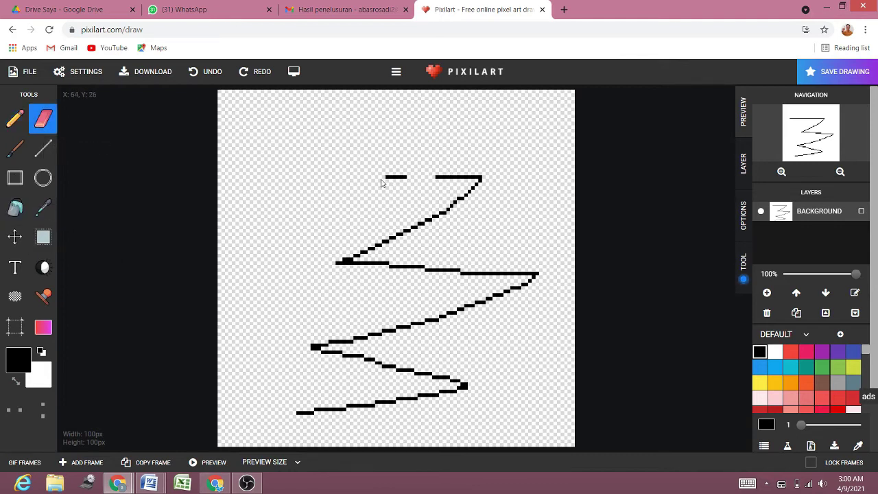
{"action": "left_click", "coordinate": [212, 71]}
{"action": "left_click", "coordinate": [213, 71]}
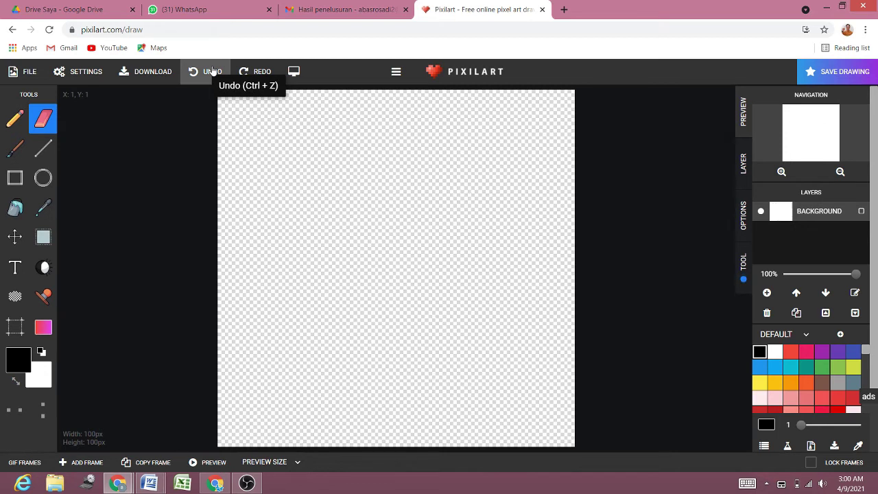
{"action": "left_click", "coordinate": [256, 73]}
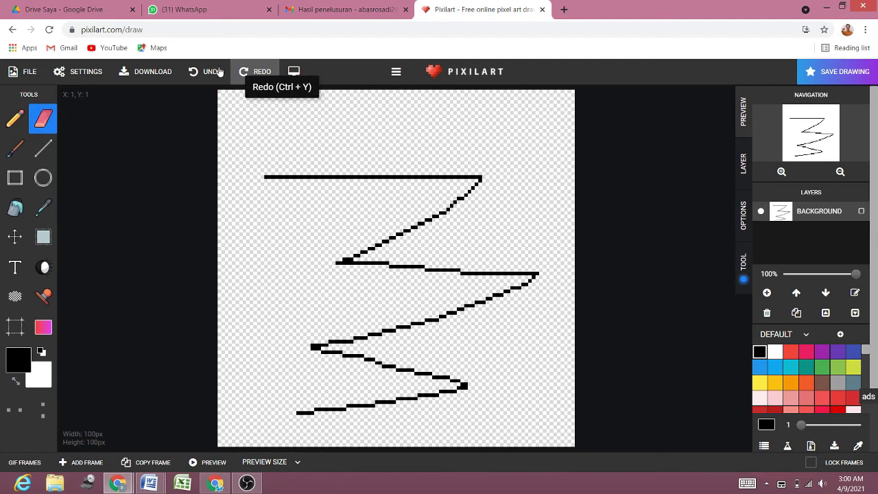
{"action": "left_click", "coordinate": [251, 72]}
{"action": "left_click", "coordinate": [213, 71]}
{"action": "left_click", "coordinate": [213, 72]}
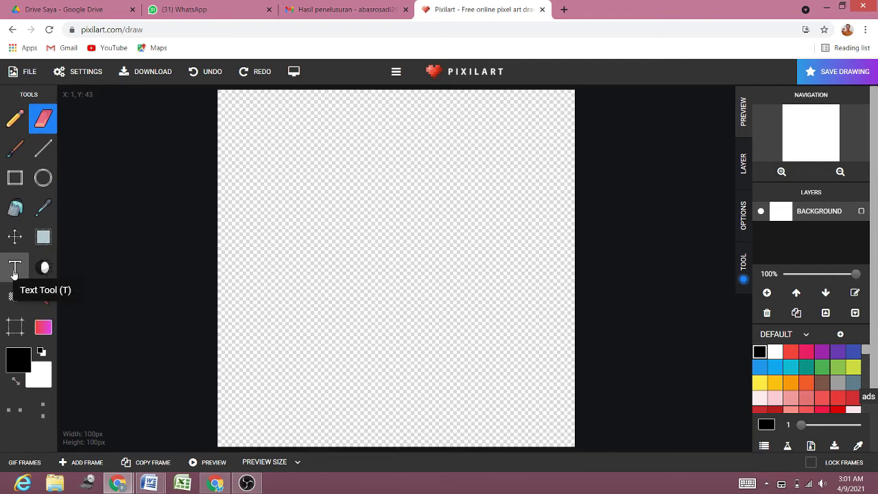
Step: With the Text tool in pink, type the student's name, then KELAS 1 UMAR and SD BMD PANJEN
{"action": "left_click", "coordinate": [15, 268]}
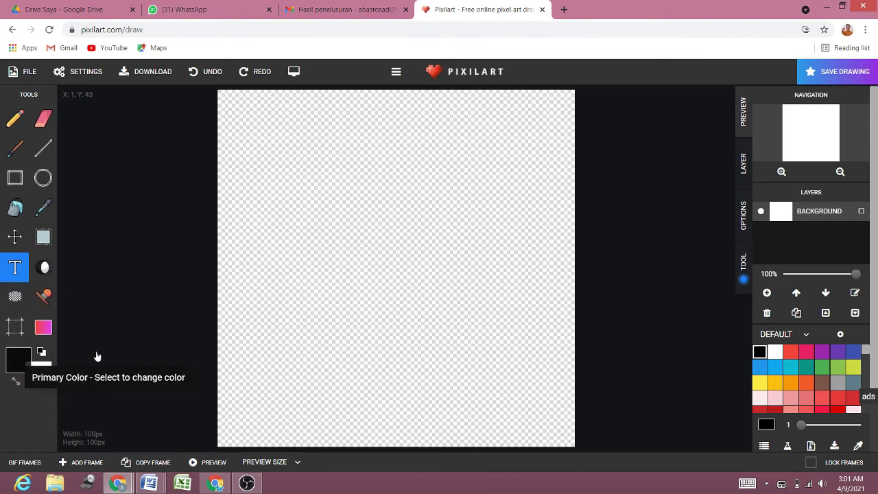
{"action": "left_click", "coordinate": [806, 352]}
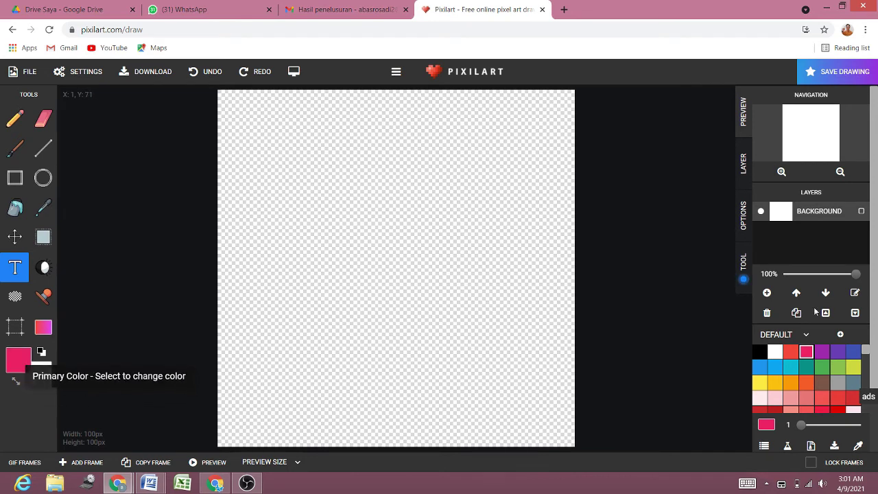
{"action": "left_click", "coordinate": [759, 383]}
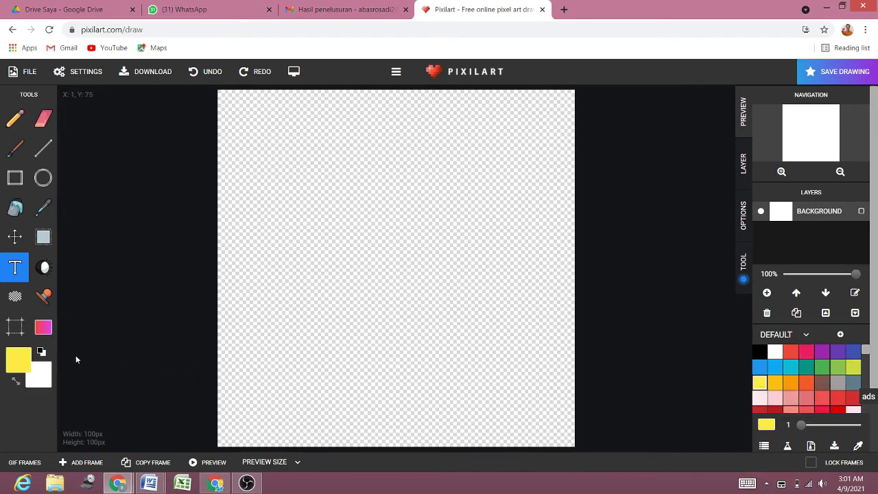
{"action": "left_click", "coordinate": [807, 352]}
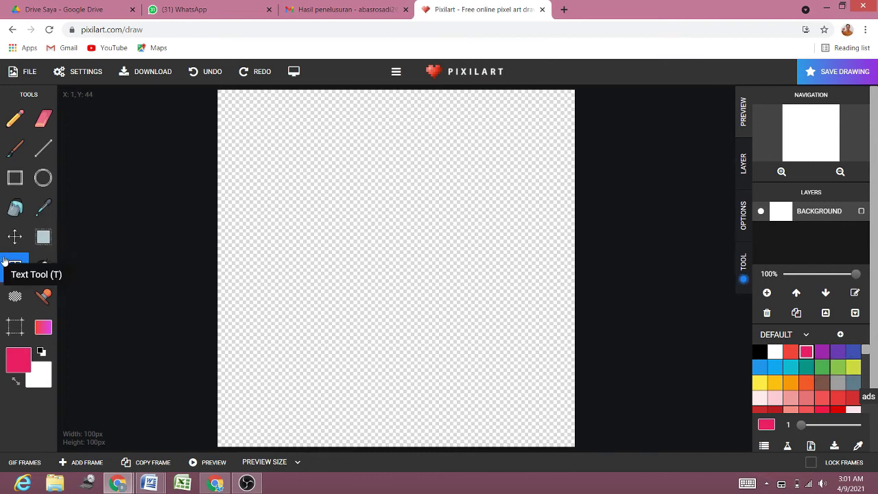
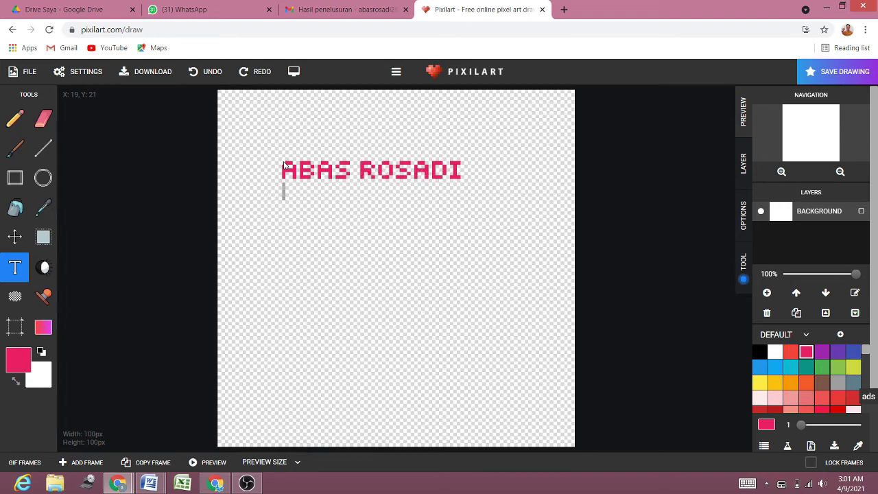
{"action": "key", "text": "Return"}
{"action": "type", "text": "KELAS 1"}
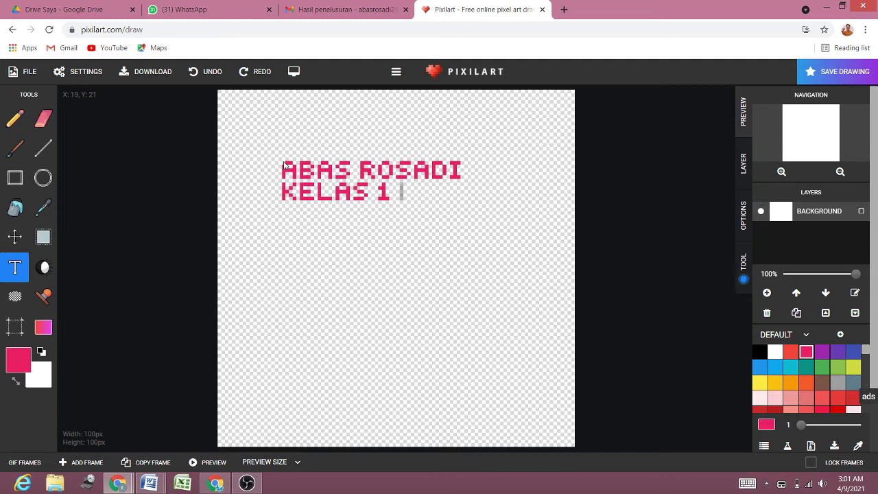
{"action": "type", "text": " UMA"}
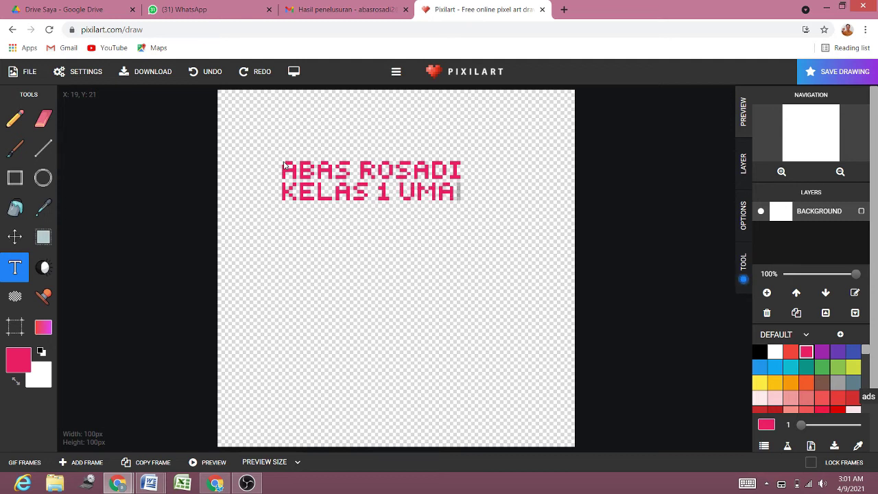
{"action": "type", "text": "R SD "}
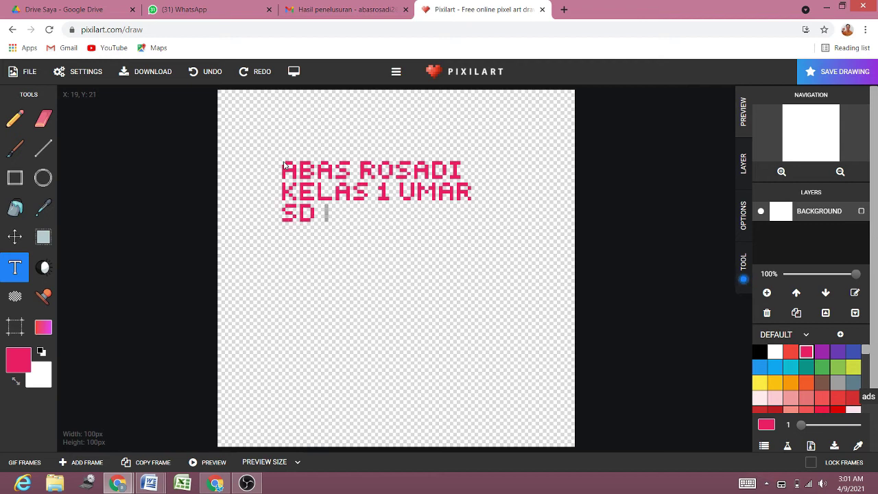
{"action": "type", "text": "BMD PANJEN"}
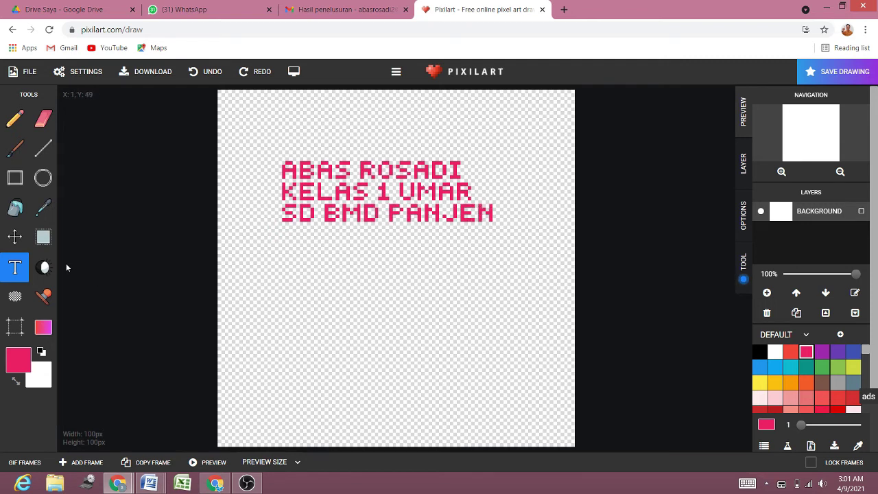
Step: Stamp the Minecraft Steve figure and move it below the text
{"action": "left_click", "coordinate": [44, 296]}
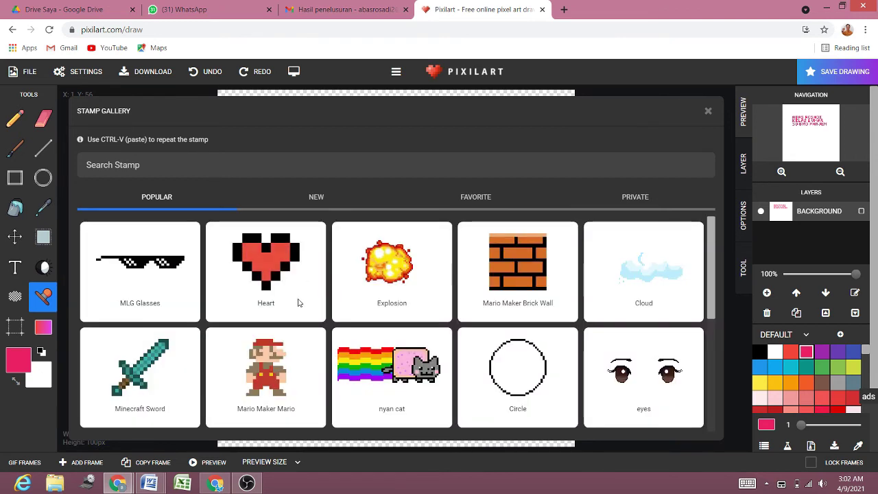
{"action": "scroll", "coordinate": [288, 315], "scroll_direction": "down", "scroll_amount": 3}
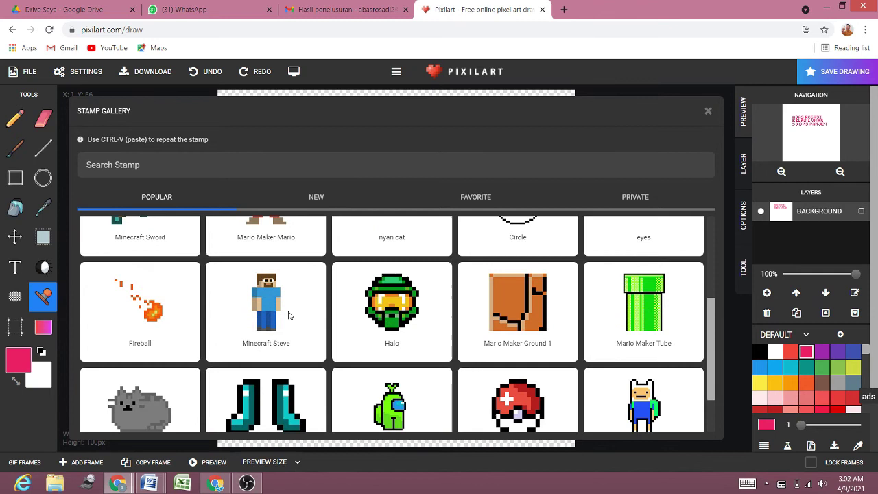
{"action": "left_click", "coordinate": [279, 315]}
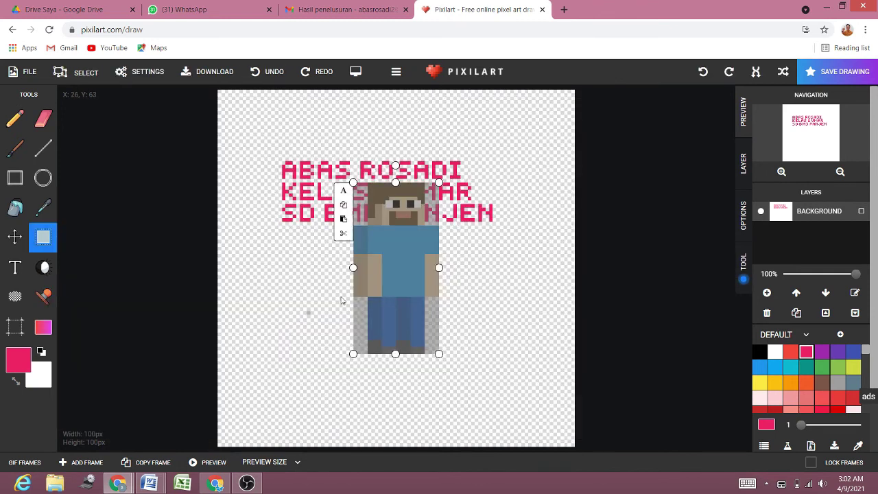
{"action": "left_click_drag", "start_coordinate": [388, 248], "coordinate": [388, 315]}
Step: Stamp a Halo helmet, resize it to fit over Steve's head, and dismiss the ad banner
{"action": "left_click", "coordinate": [43, 295]}
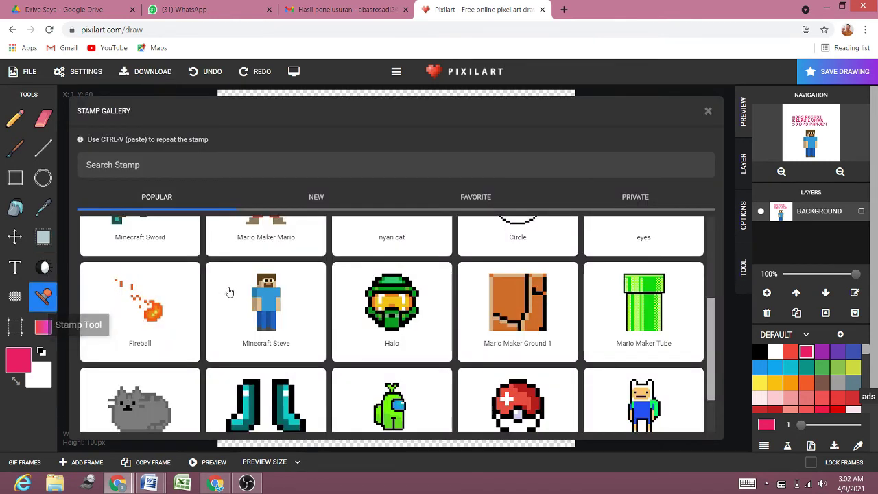
{"action": "left_click", "coordinate": [382, 308]}
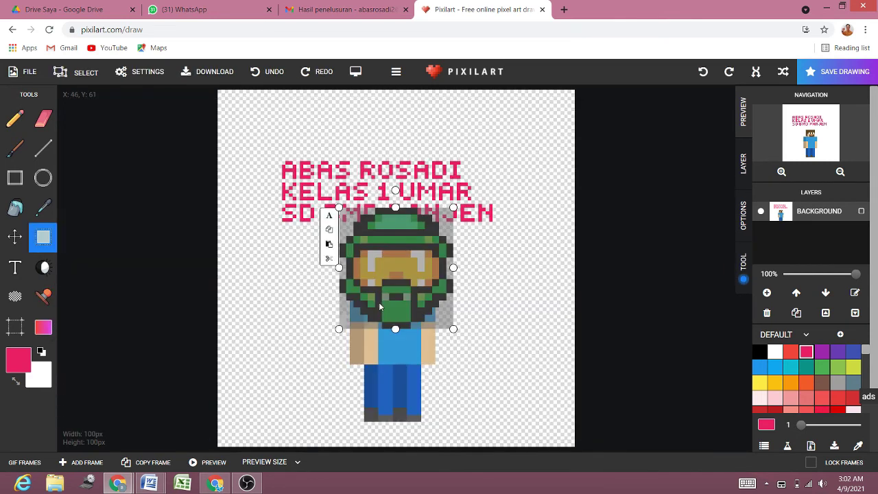
{"action": "left_click", "coordinate": [337, 330]}
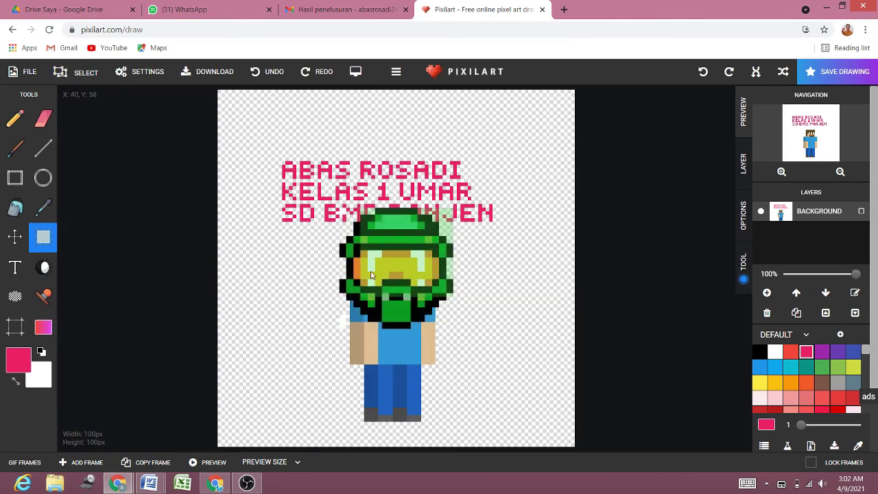
{"action": "left_click_drag", "start_coordinate": [398, 250], "coordinate": [394, 277]}
{"action": "left_click", "coordinate": [395, 276]}
{"action": "left_click_drag", "start_coordinate": [430, 249], "coordinate": [434, 238]}
{"action": "left_click", "coordinate": [350, 241]}
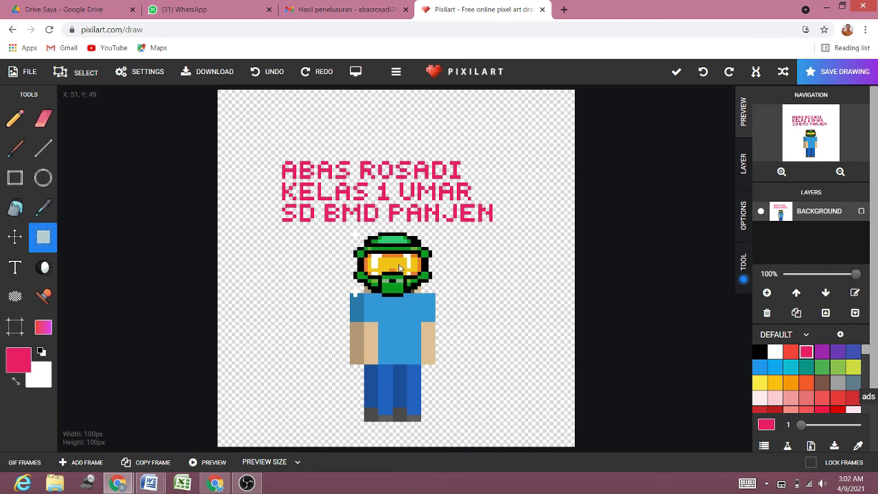
{"action": "left_click", "coordinate": [401, 271]}
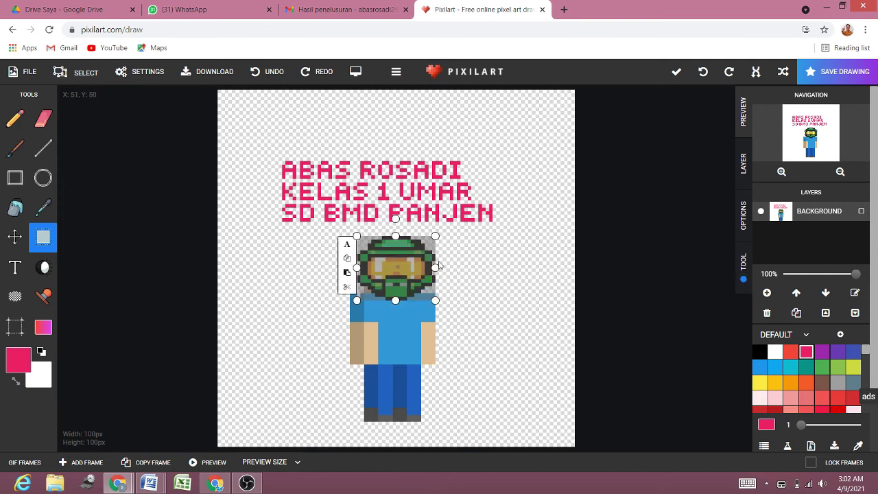
{"action": "left_click", "coordinate": [482, 263]}
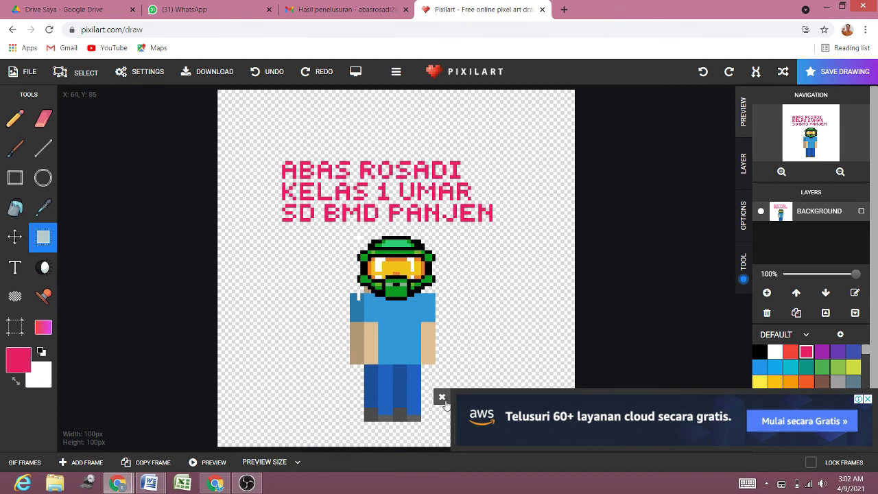
{"action": "left_click", "coordinate": [442, 397]}
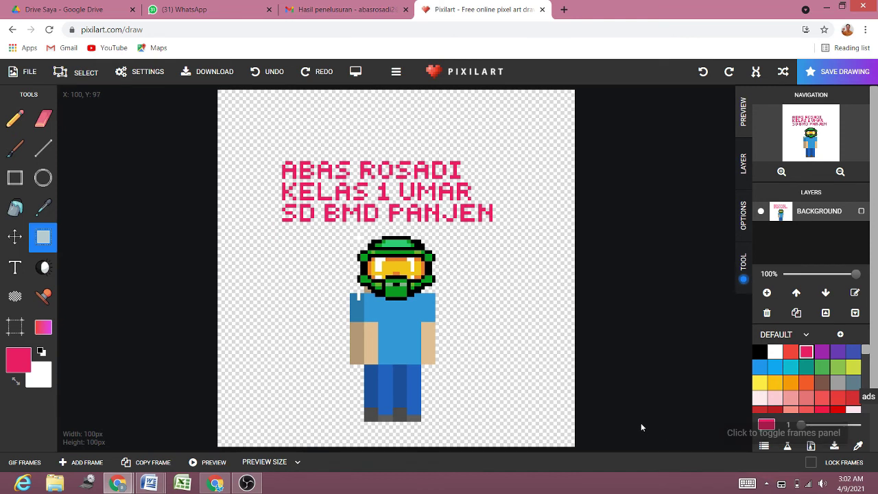
Step: Bucket-fill the transparent background with yellow-green CDDC39, then bring up the OBS window
{"action": "left_click", "coordinate": [781, 173]}
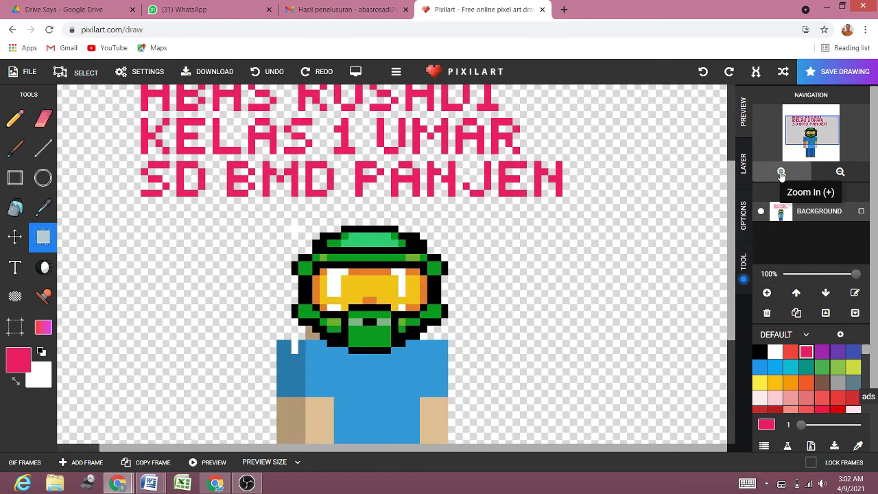
{"action": "left_click", "coordinate": [842, 173]}
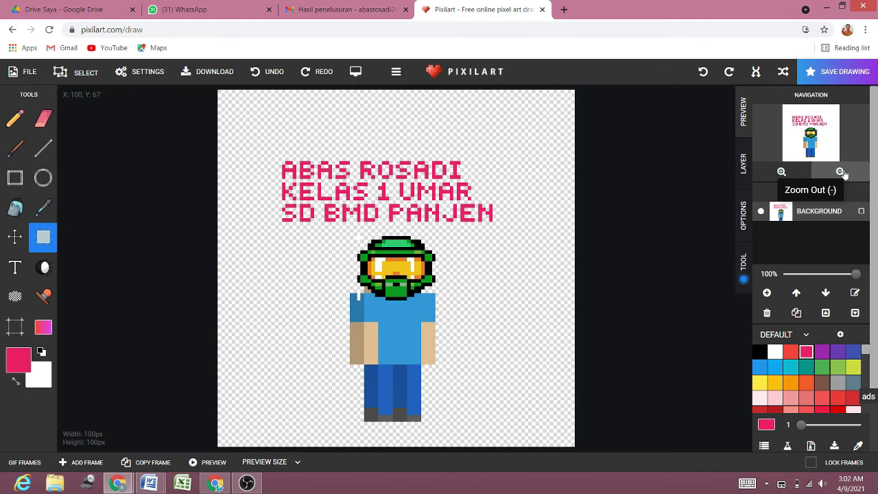
{"action": "left_click", "coordinate": [15, 207]}
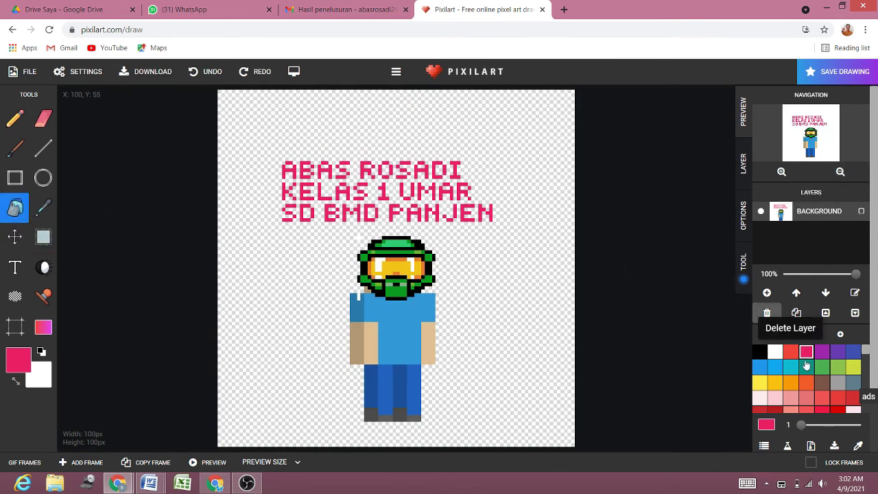
{"action": "left_click", "coordinate": [853, 367]}
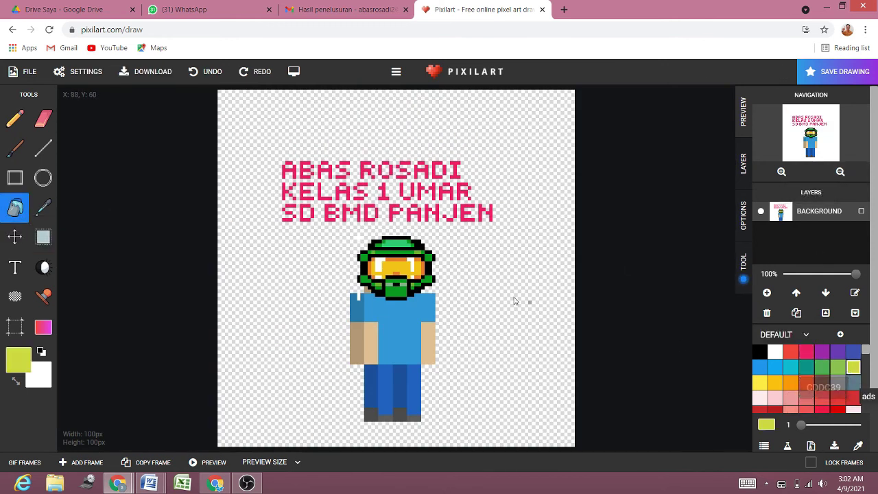
{"action": "left_click", "coordinate": [517, 300]}
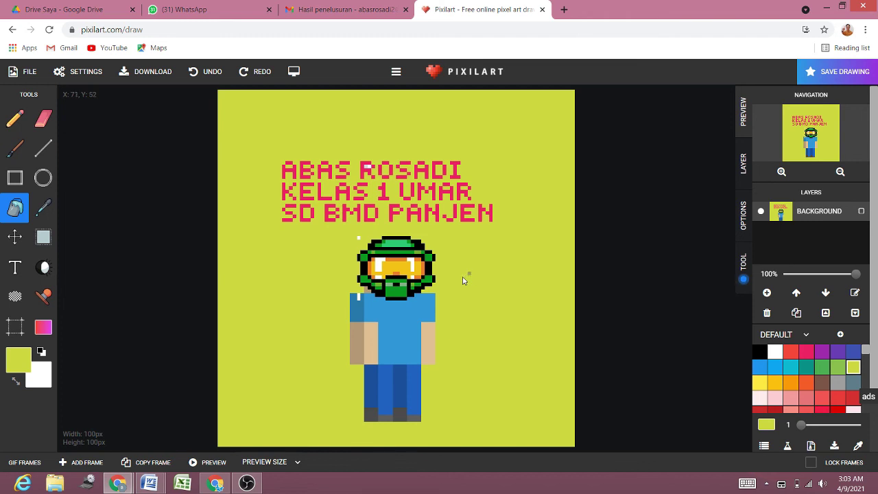
{"action": "left_click", "coordinate": [247, 484]}
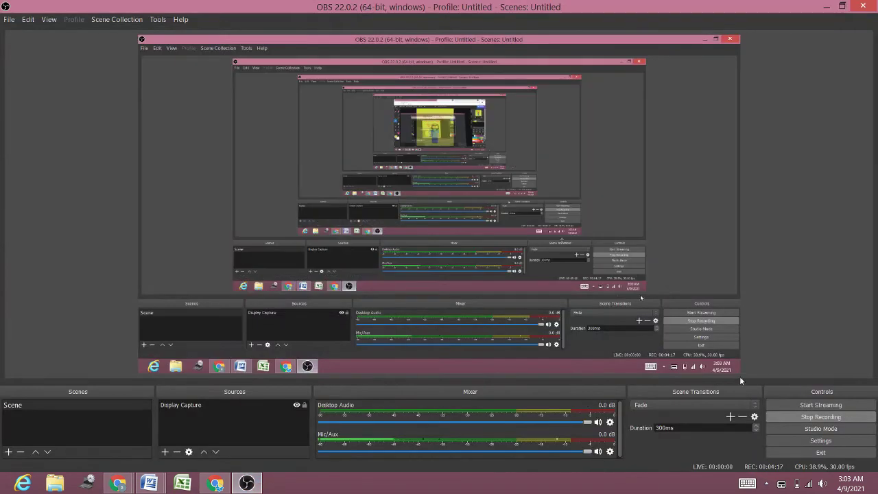